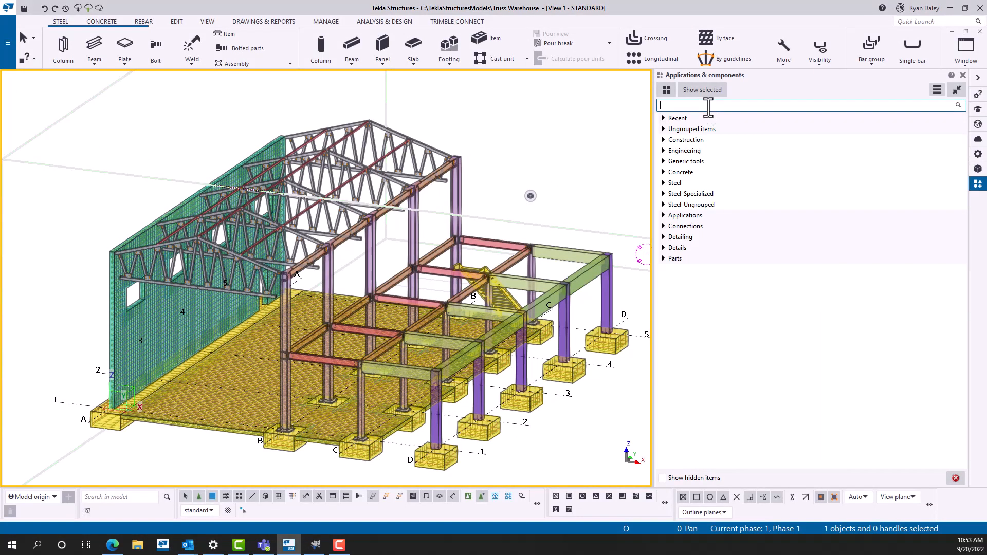
Open the IFC Post Processor component and create an IFC2X3 job for the IfcBeam entity with the Material - Steel filter.
{"action": "type", "text": "ifc post process"}
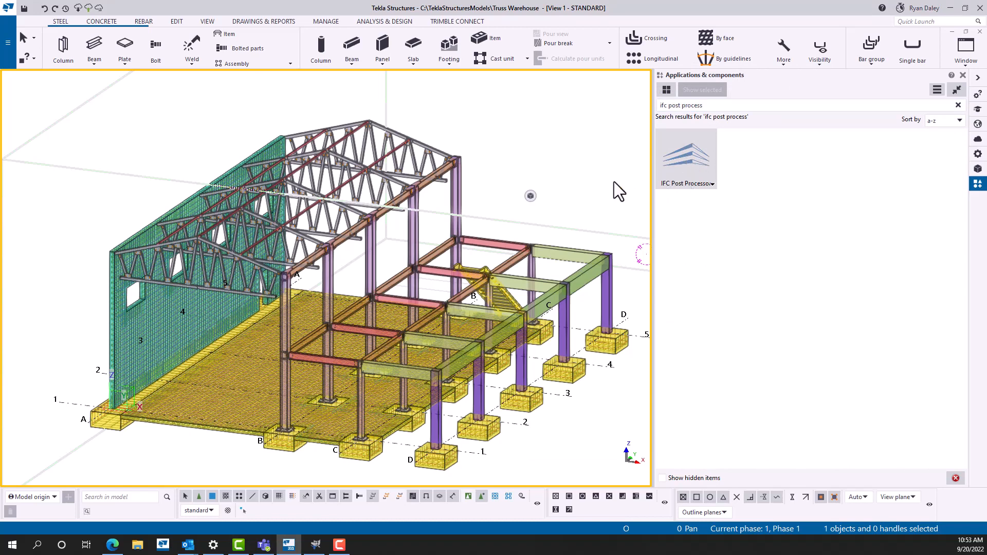
{"action": "left_click_drag", "start_coordinate": [542, 70], "coordinate": [837, 78]}
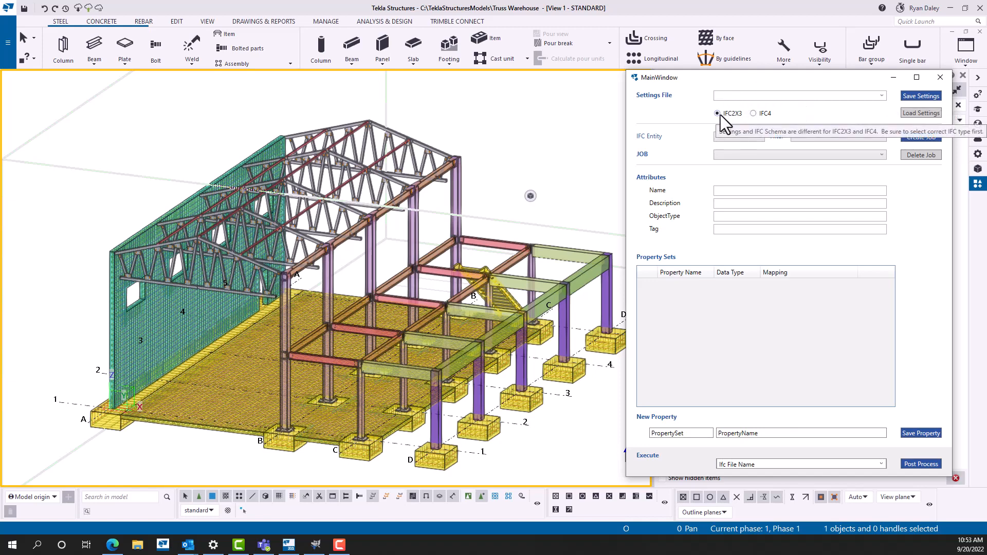
{"action": "left_click", "coordinate": [758, 136]}
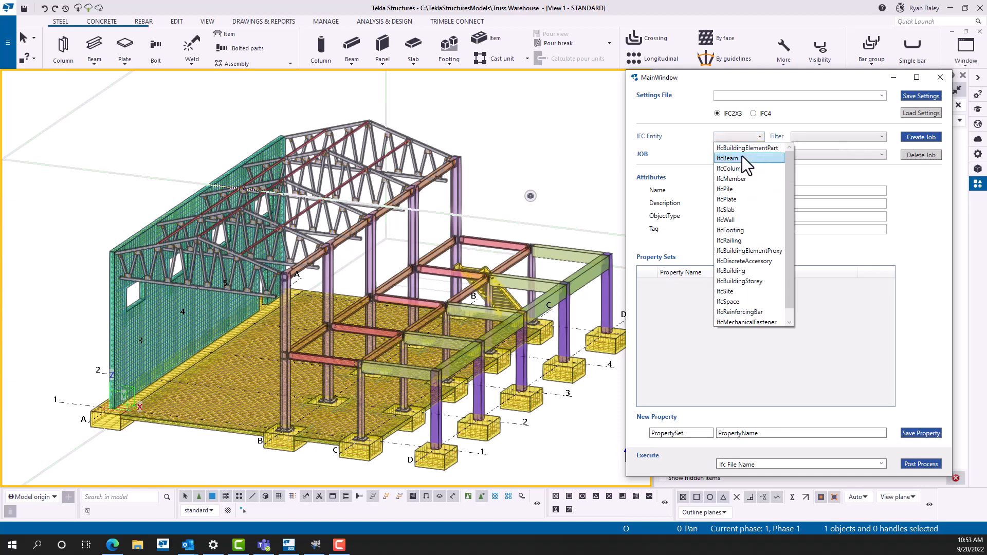
{"action": "left_click", "coordinate": [741, 159]}
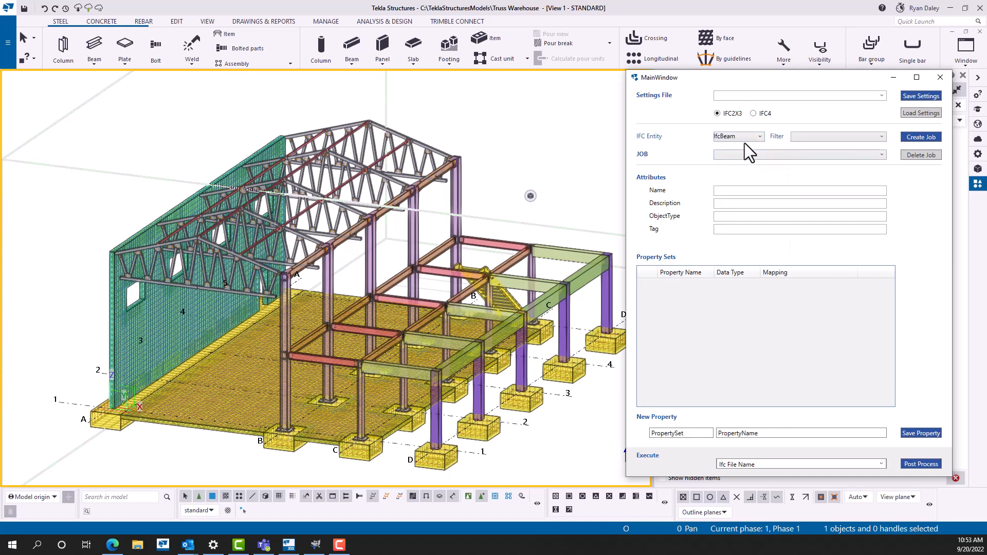
{"action": "left_click", "coordinate": [828, 137]}
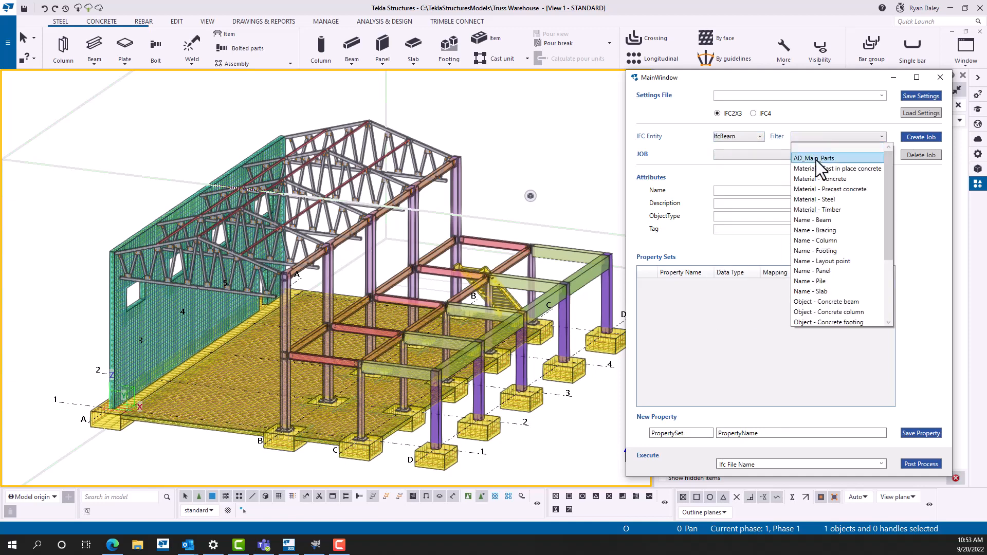
{"action": "left_click", "coordinate": [812, 200]}
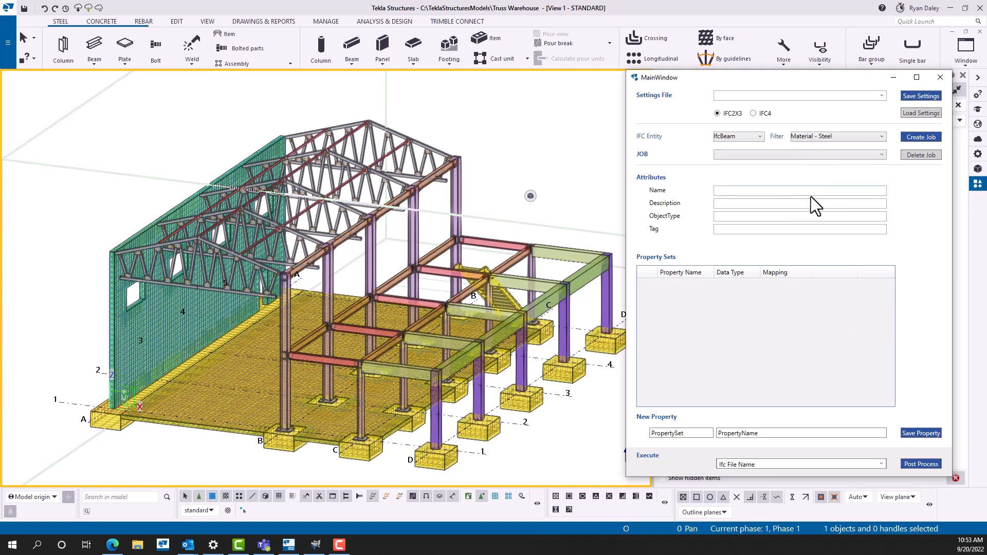
{"action": "left_click", "coordinate": [917, 138]}
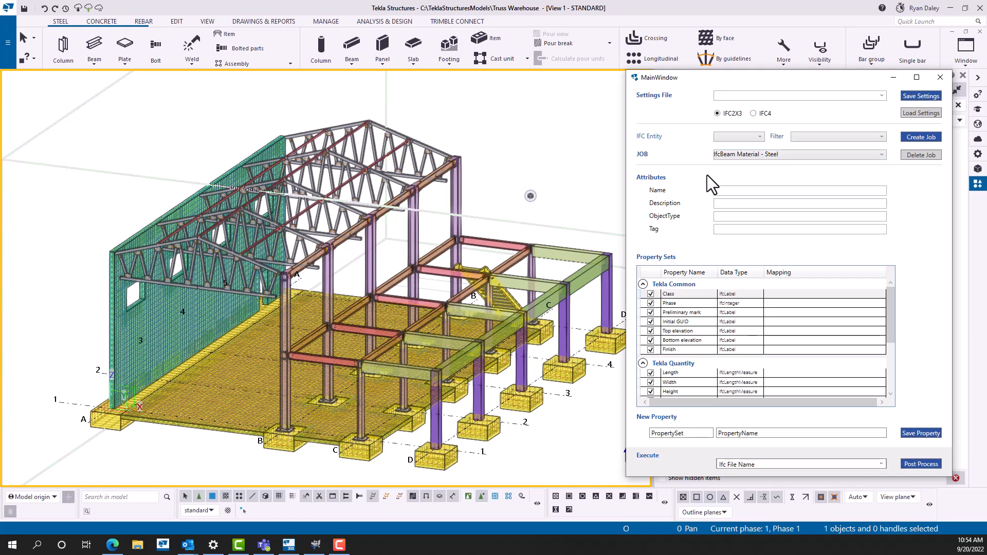
Set the job's Name attribute to "Steel Beam" and its Description to "Beam made of %MATERIAL%".
{"action": "mouse_move", "coordinate": [651, 178]}
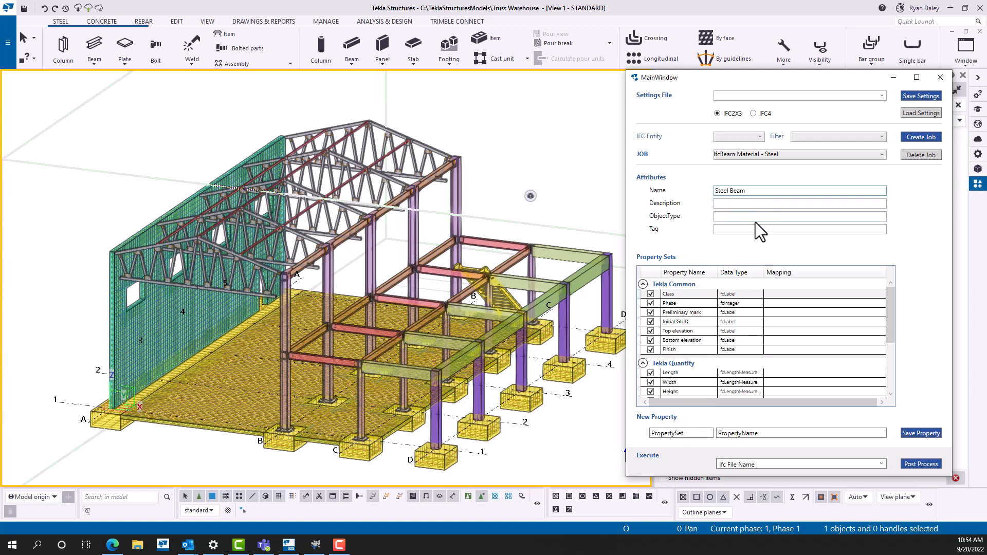
{"action": "left_click", "coordinate": [752, 205]}
{"action": "type", "text": "Beam made of %MATERIA"}
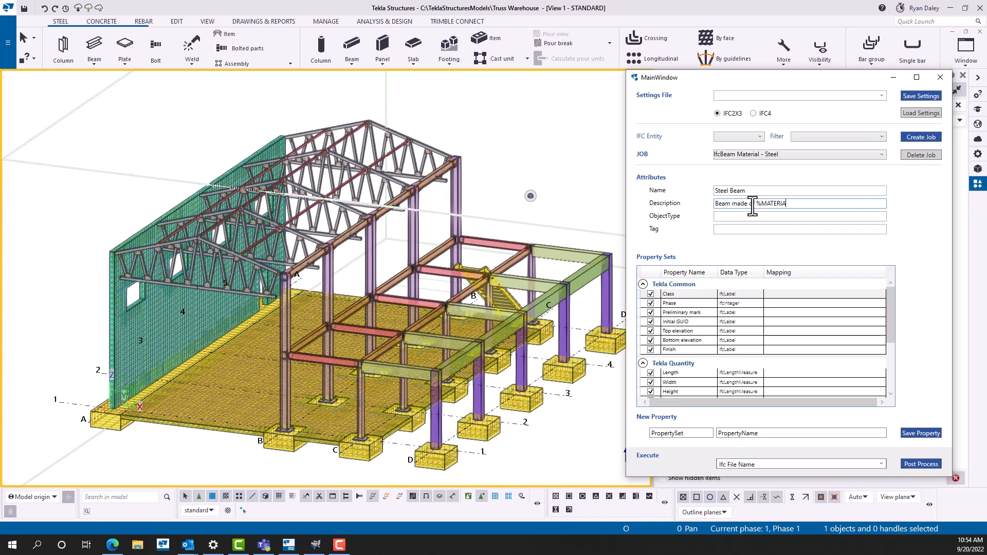
{"action": "type", "text": "L%"}
{"action": "left_click_drag", "start_coordinate": [795, 204], "coordinate": [756, 203]}
{"action": "left_click", "coordinate": [799, 203]}
In Pset_BeamCommon, exclude the Reference and LoadBearing properties and map FireRating to "new FireRating".
{"action": "mouse_move", "coordinate": [642, 262]}
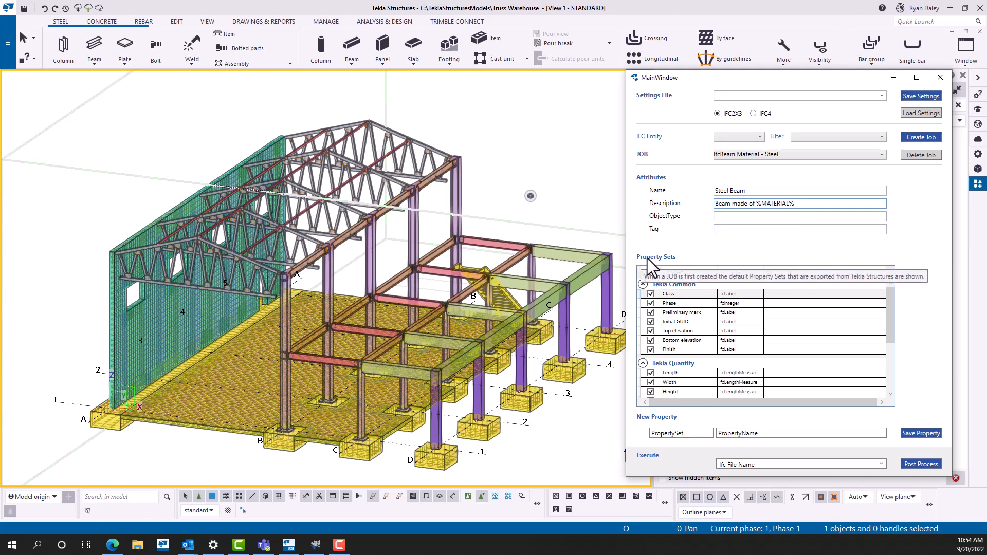
{"action": "mouse_move", "coordinate": [890, 310]}
{"action": "left_mouse_down"}
{"action": "mouse_move", "coordinate": [891, 368]}
{"action": "mouse_move", "coordinate": [895, 307]}
{"action": "left_mouse_up"}
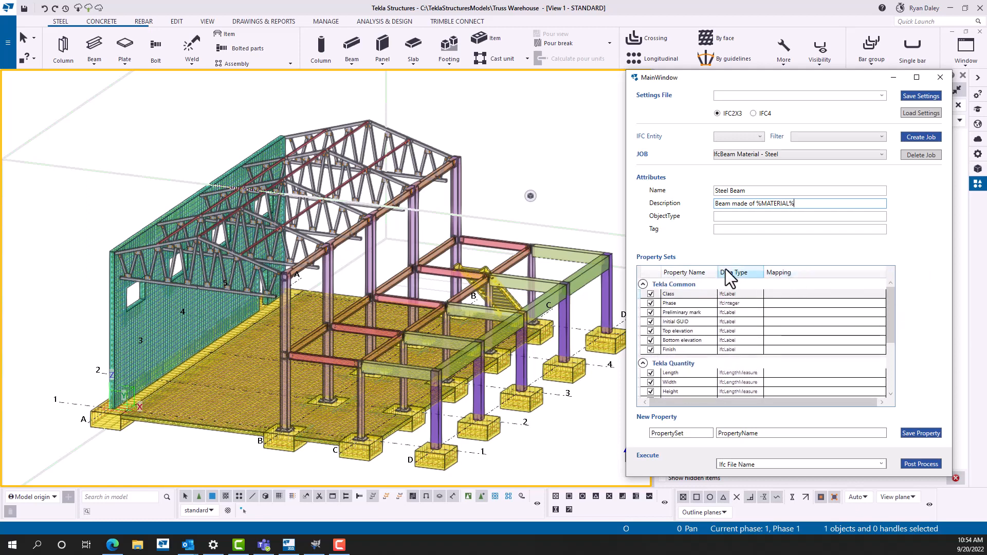
{"action": "left_click", "coordinate": [642, 284]}
{"action": "left_click", "coordinate": [642, 298]}
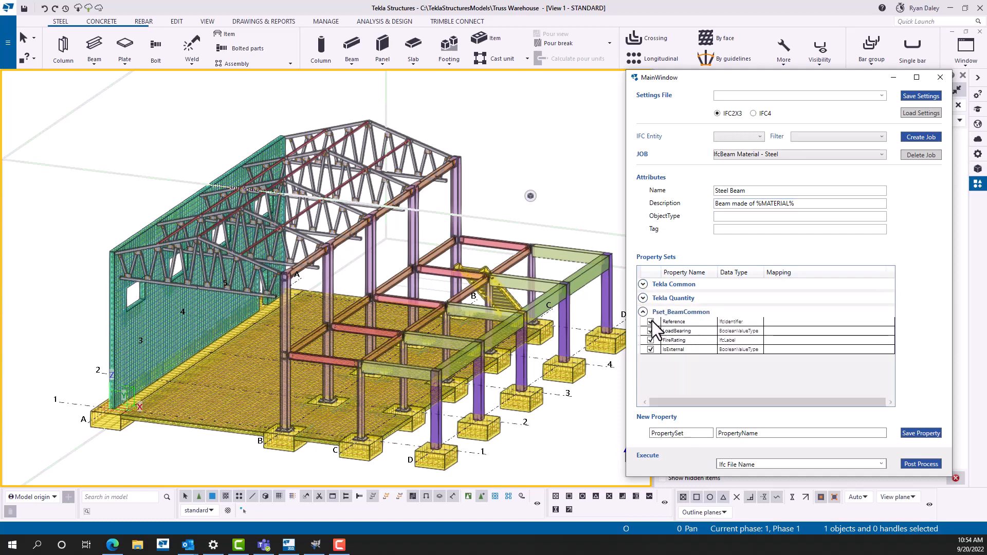
{"action": "left_click", "coordinate": [650, 322]}
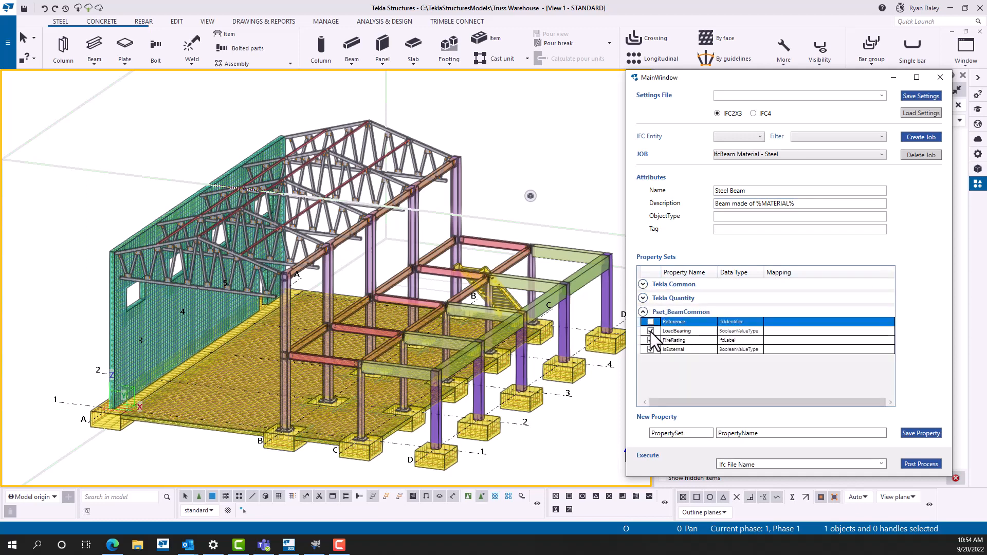
{"action": "left_click", "coordinate": [650, 331]}
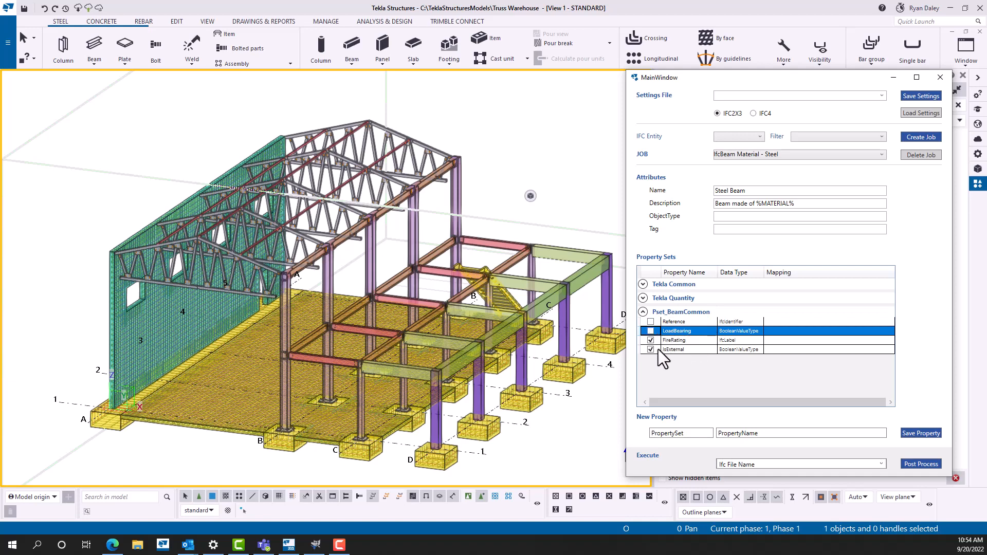
{"action": "double_click", "coordinate": [773, 341]}
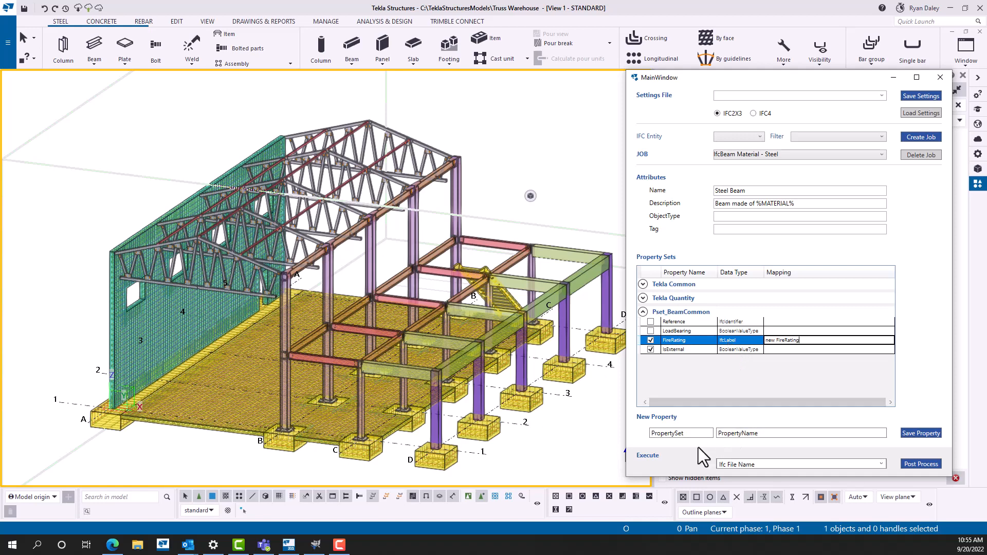
Add a new property named Steel Type to Pset_BeamCommon and map it to %MATERIAL%.
{"action": "left_click_drag", "start_coordinate": [692, 437], "coordinate": [646, 444]}
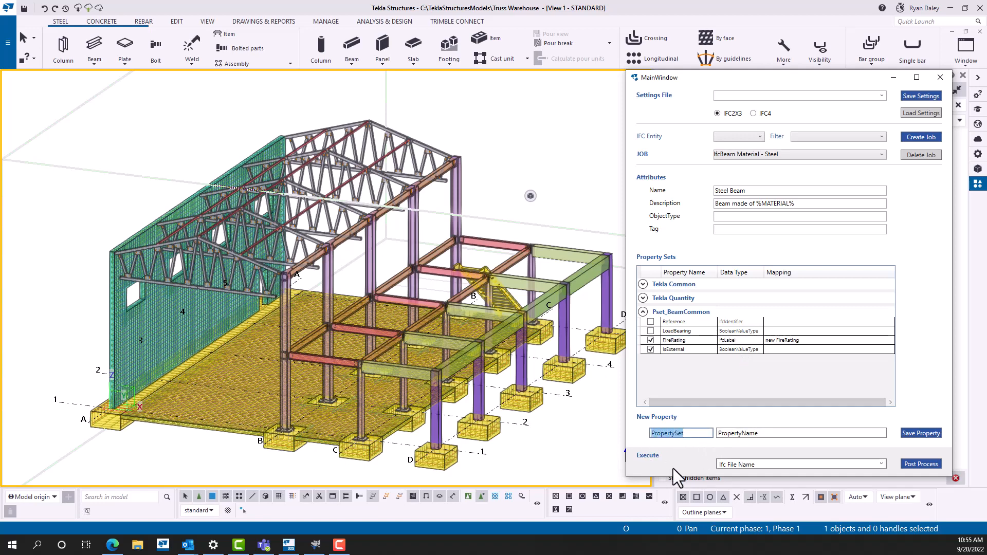
{"action": "type", "text": "Pset_BeamCommon"}
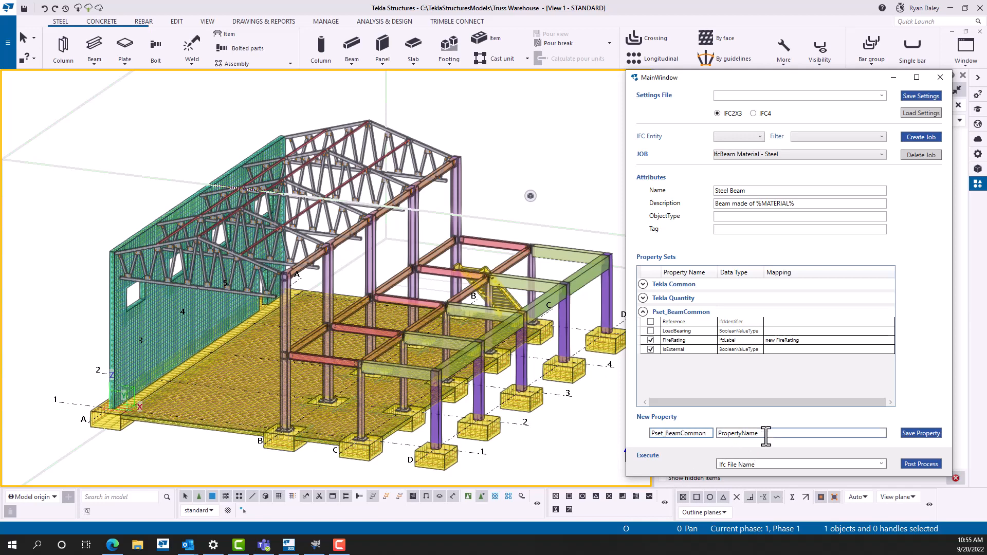
{"action": "left_click_drag", "start_coordinate": [766, 433], "coordinate": [728, 434]}
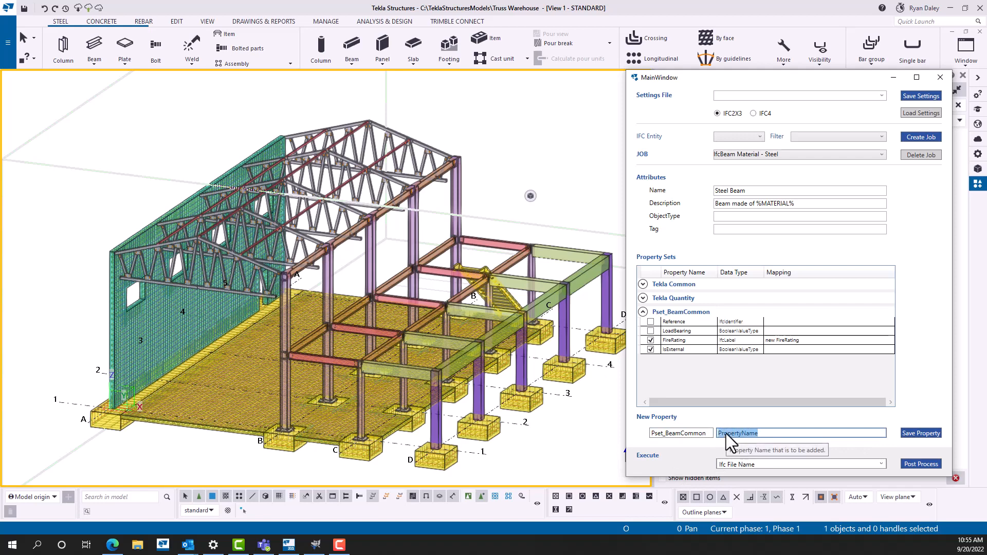
{"action": "type", "text": "Steel Type"}
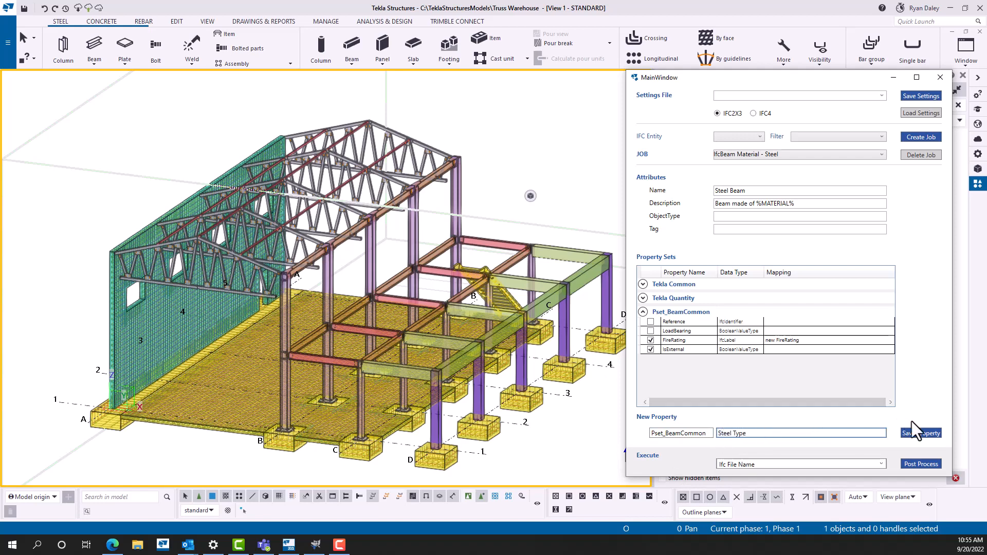
{"action": "left_click", "coordinate": [920, 433]}
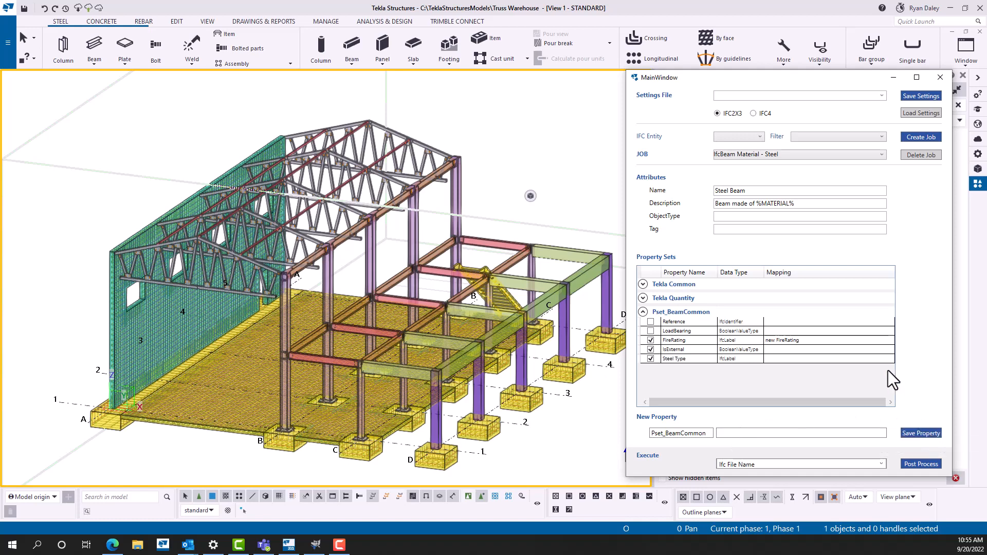
{"action": "double_click", "coordinate": [769, 359]}
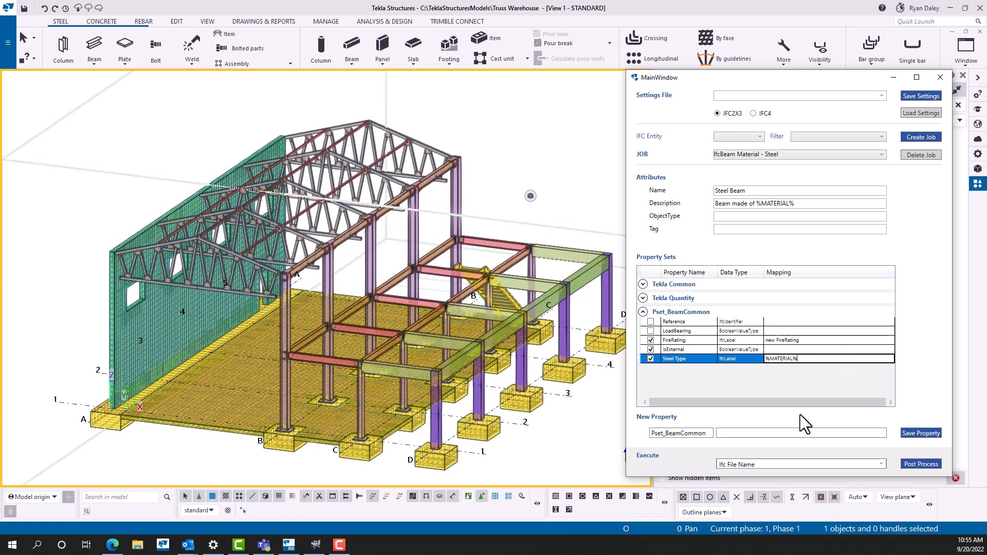
Export all model objects to an IFC file named Ifc2x3Test2 in the IFC folder, then close the export dialog.
{"action": "left_click", "coordinate": [7, 42]}
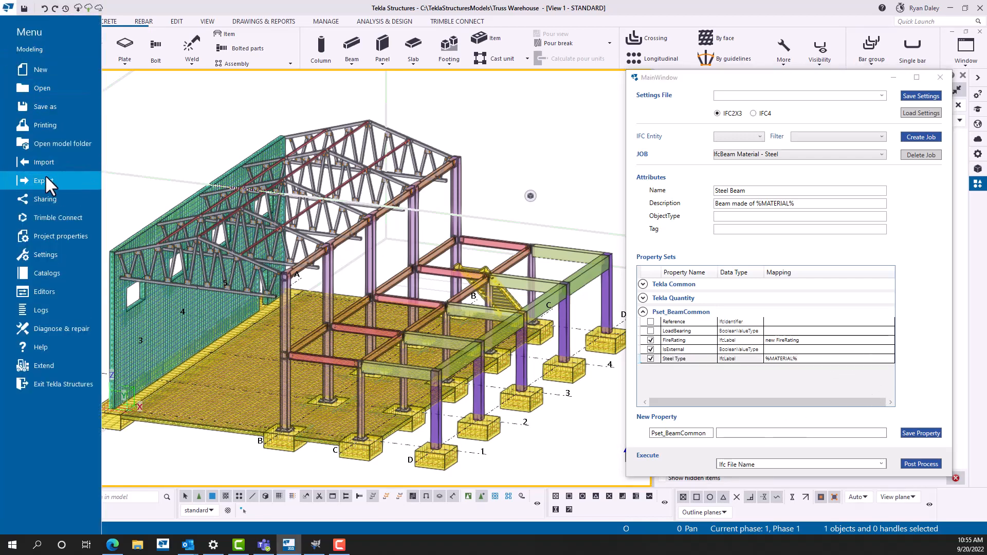
{"action": "left_click", "coordinate": [44, 180]}
{"action": "left_click", "coordinate": [177, 94]}
{"action": "double_click", "coordinate": [344, 186]}
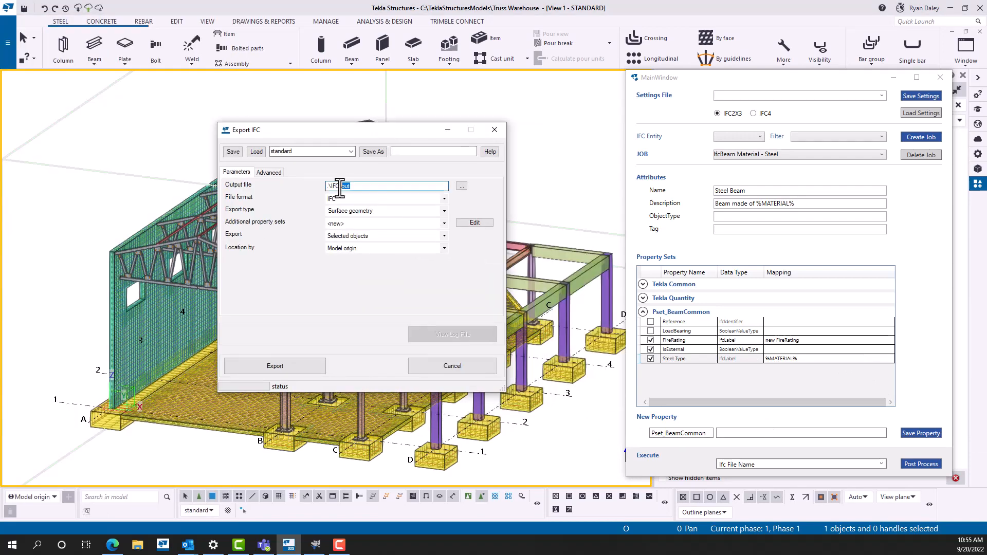
{"action": "type", "text": "Ifc2x3Test2"}
{"action": "left_click", "coordinate": [444, 236]}
{"action": "left_click", "coordinate": [392, 253]}
{"action": "left_click", "coordinate": [277, 366]}
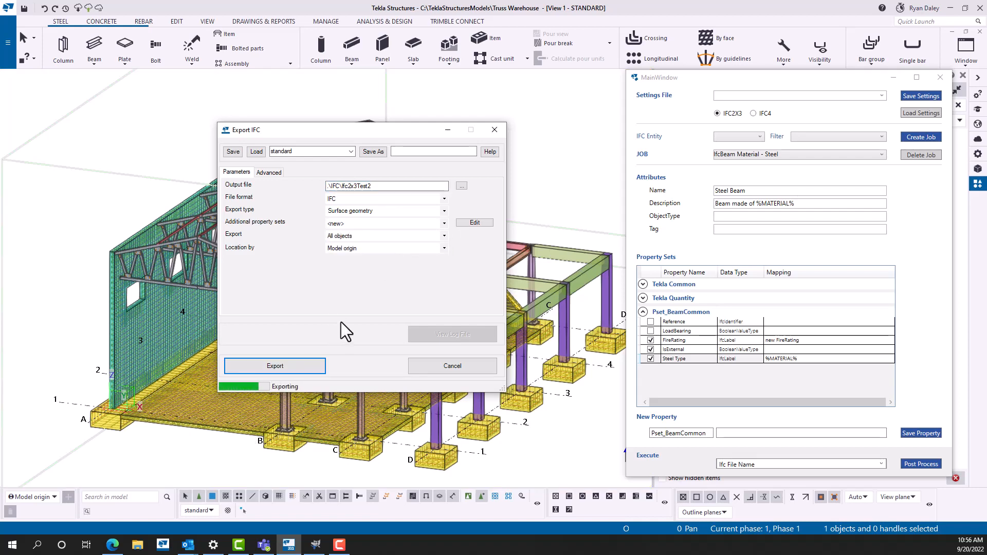
{"action": "left_click", "coordinate": [495, 129]}
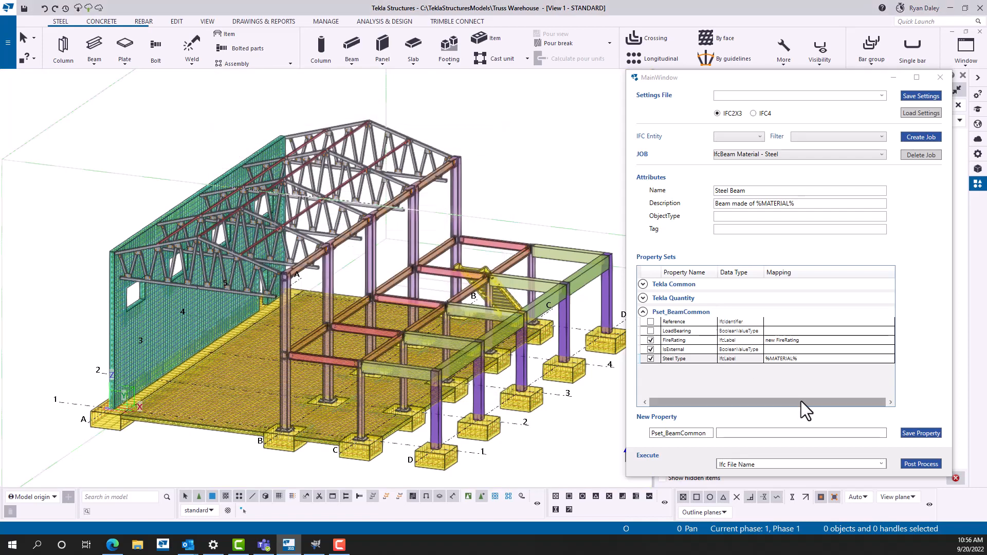
Post-process the exported Ifc2x3Test2 file with the configured steel beam job.
{"action": "left_click", "coordinate": [880, 463]}
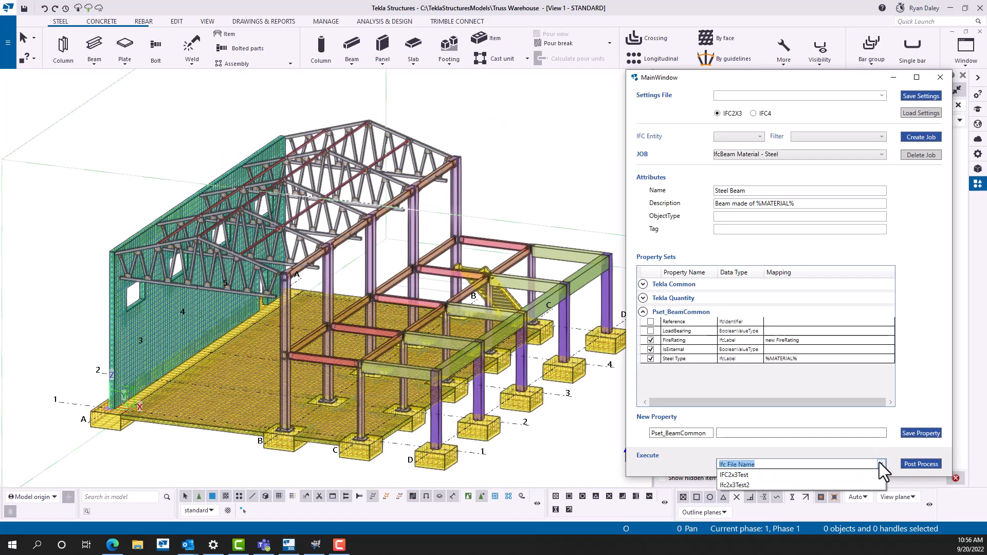
{"action": "left_click", "coordinate": [803, 485]}
{"action": "left_click", "coordinate": [925, 466]}
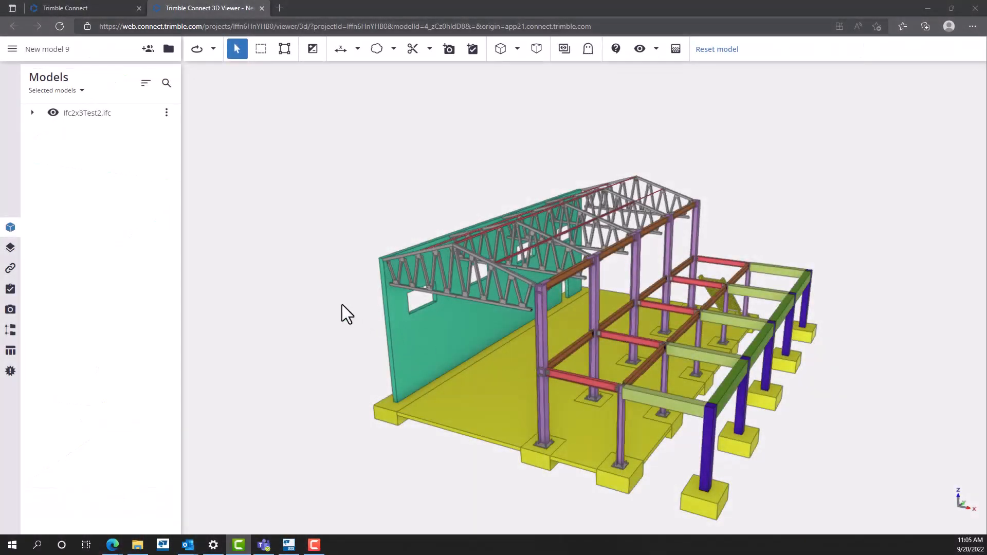
In the Trimble Connect 3D viewer, inspect the Product and Pset_Beam Common properties of the red steel beam at the front.
{"action": "left_click", "coordinate": [317, 285]}
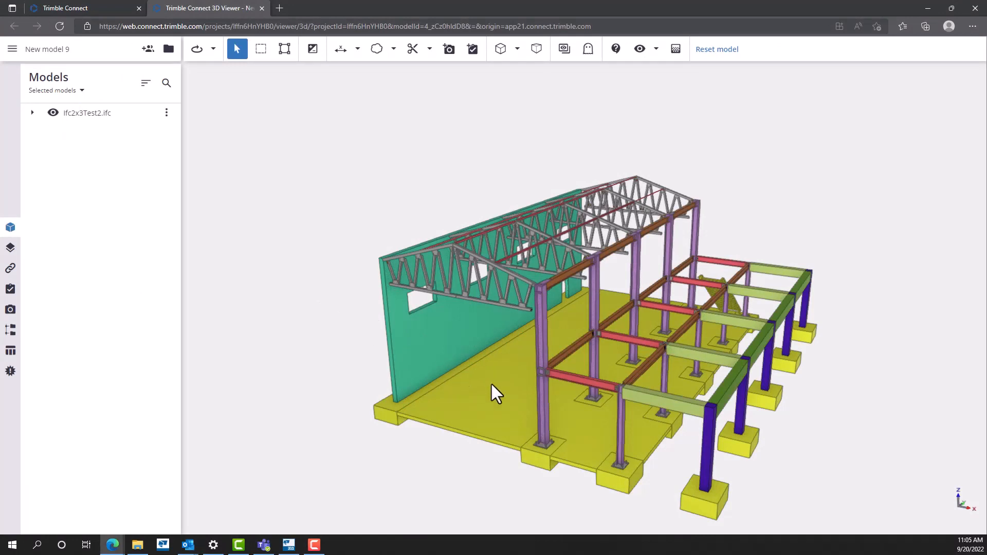
{"action": "left_click", "coordinate": [603, 382]}
{"action": "left_click", "coordinate": [506, 513]}
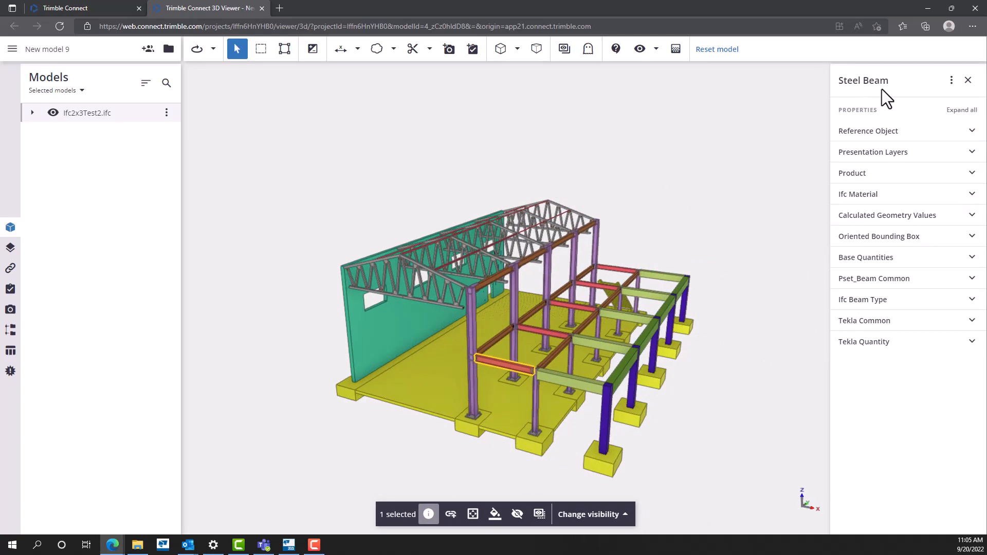
{"action": "left_click", "coordinate": [970, 174]}
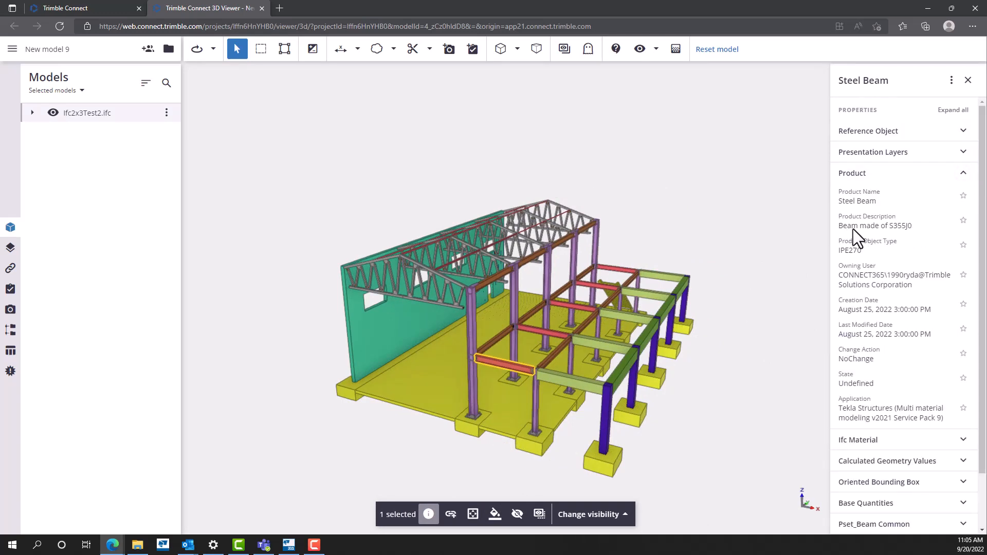
{"action": "left_click", "coordinate": [962, 173]}
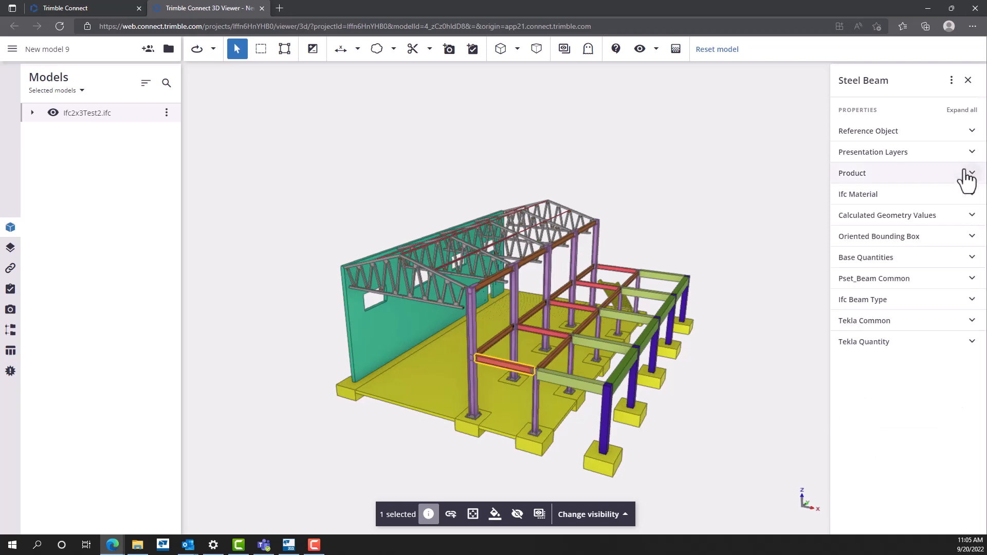
{"action": "left_click", "coordinate": [904, 283]}
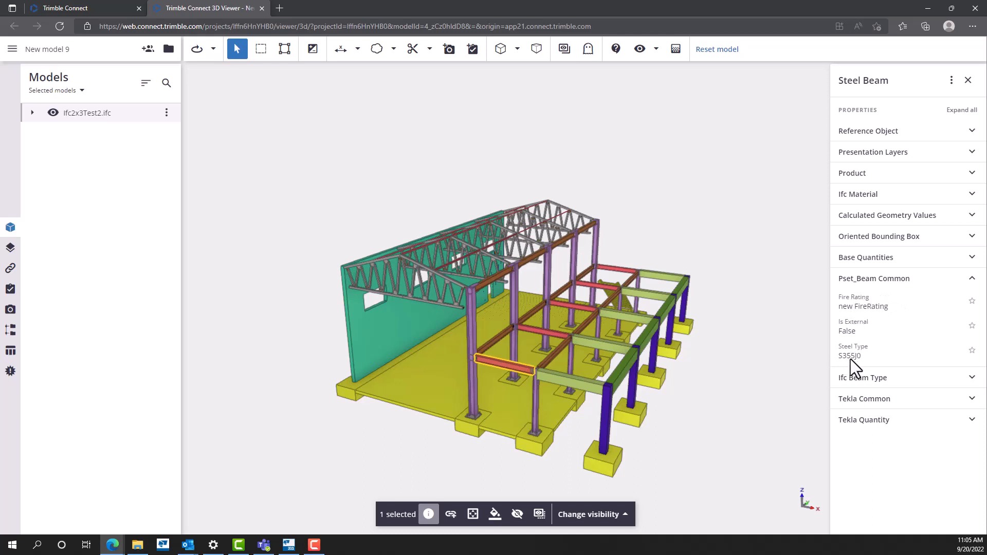
Inspect the Product and Pset_Beam Common properties of the light green concrete beam beside the steel beam.
{"action": "left_click", "coordinate": [585, 385]}
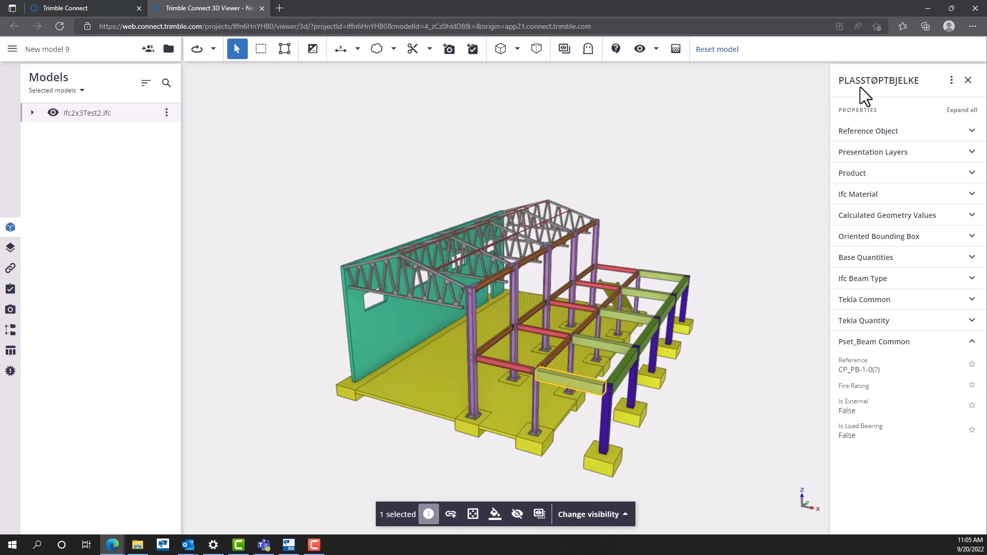
{"action": "left_click", "coordinate": [970, 174]}
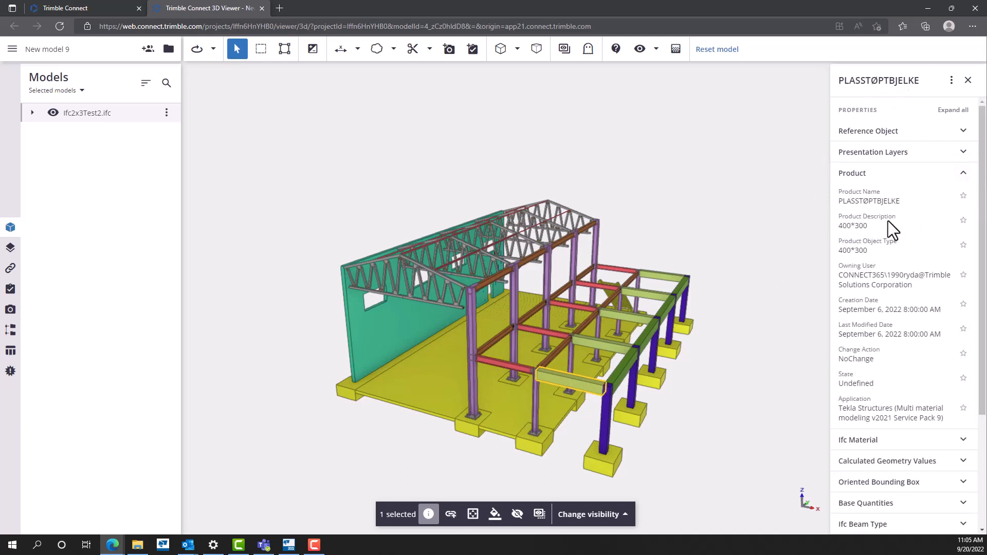
{"action": "left_click", "coordinate": [963, 174]}
{"action": "left_click", "coordinate": [963, 343]}
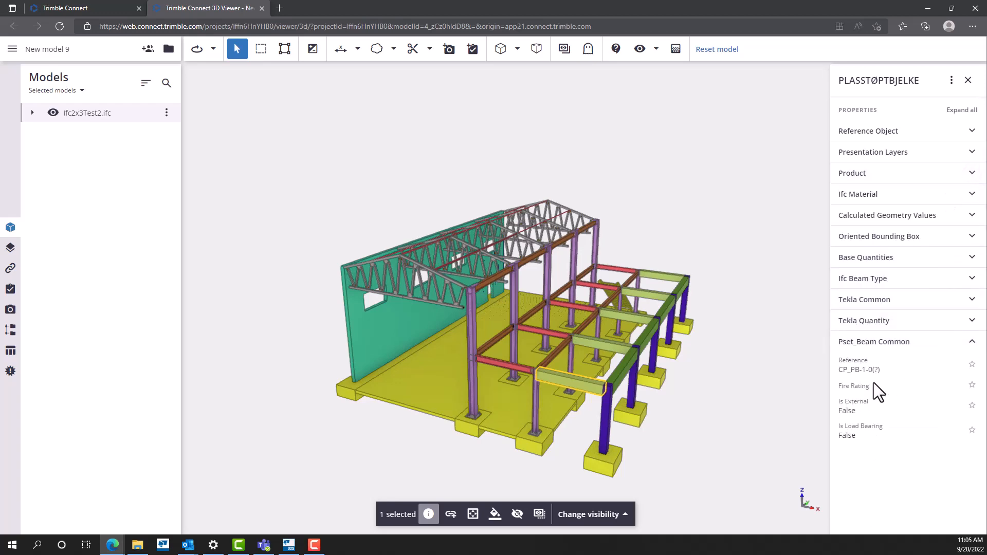